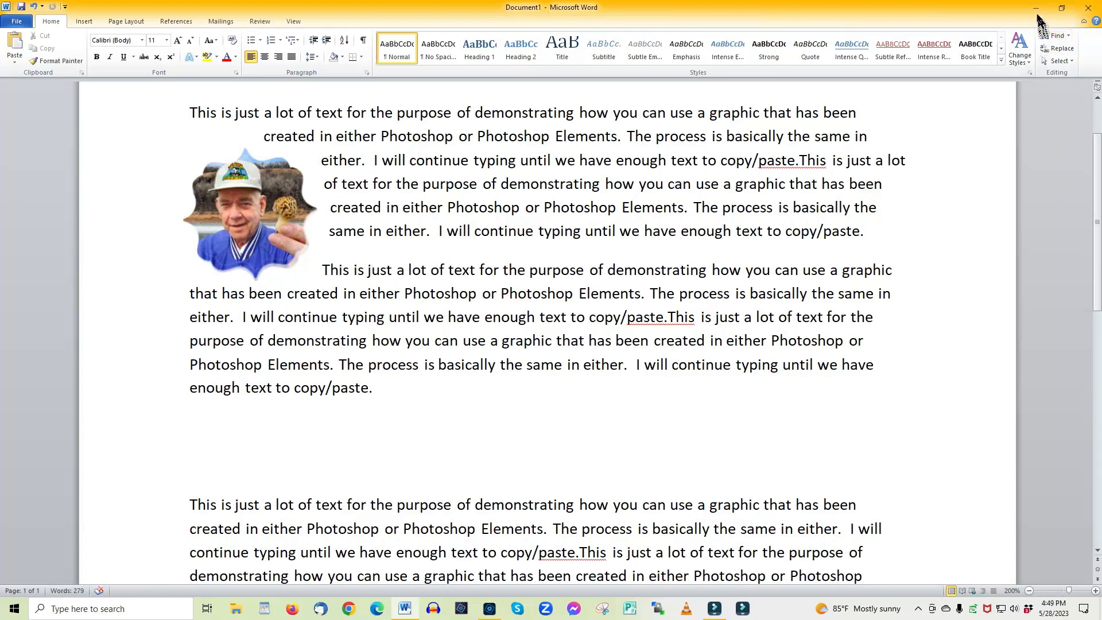
Put the Word document aside and switch to Adobe Photoshop Elements
click(1036, 8)
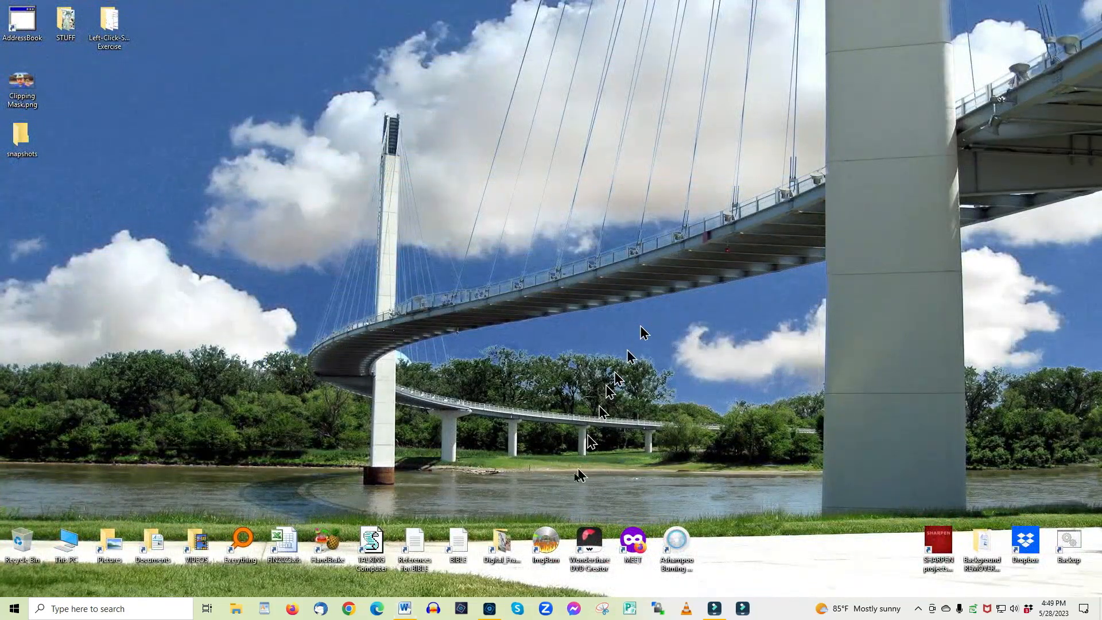
mouse_move(487, 611)
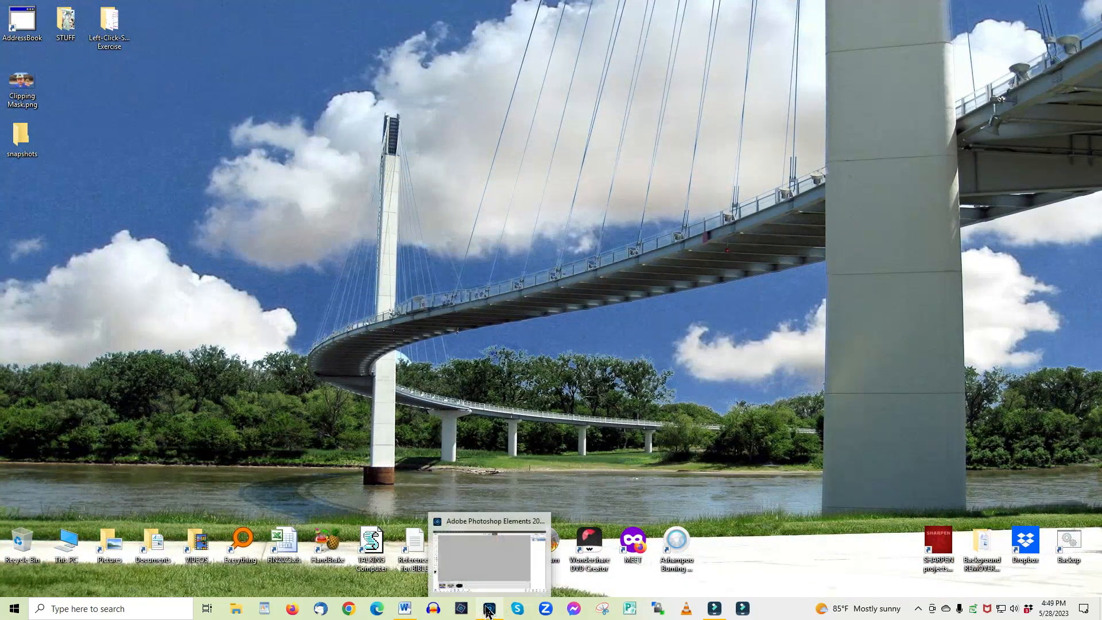
click(486, 550)
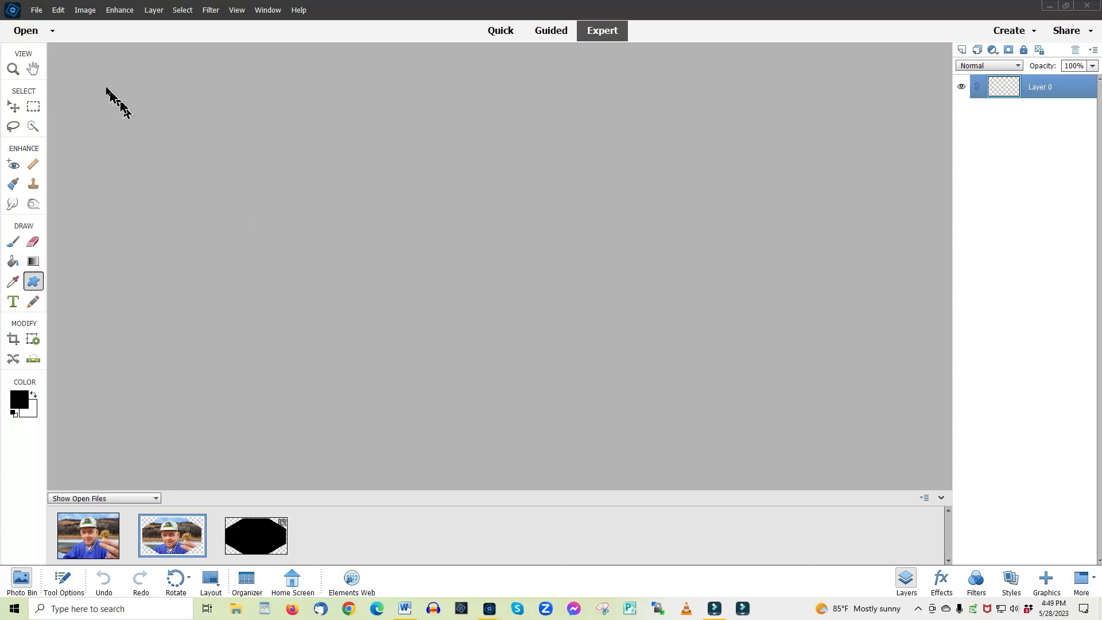
Create a blank transparent document 10 inches wide and 6 inches high at 72 pixels/inch, and move its window toward the workspace centre
click(37, 10)
mouse_move(75, 25)
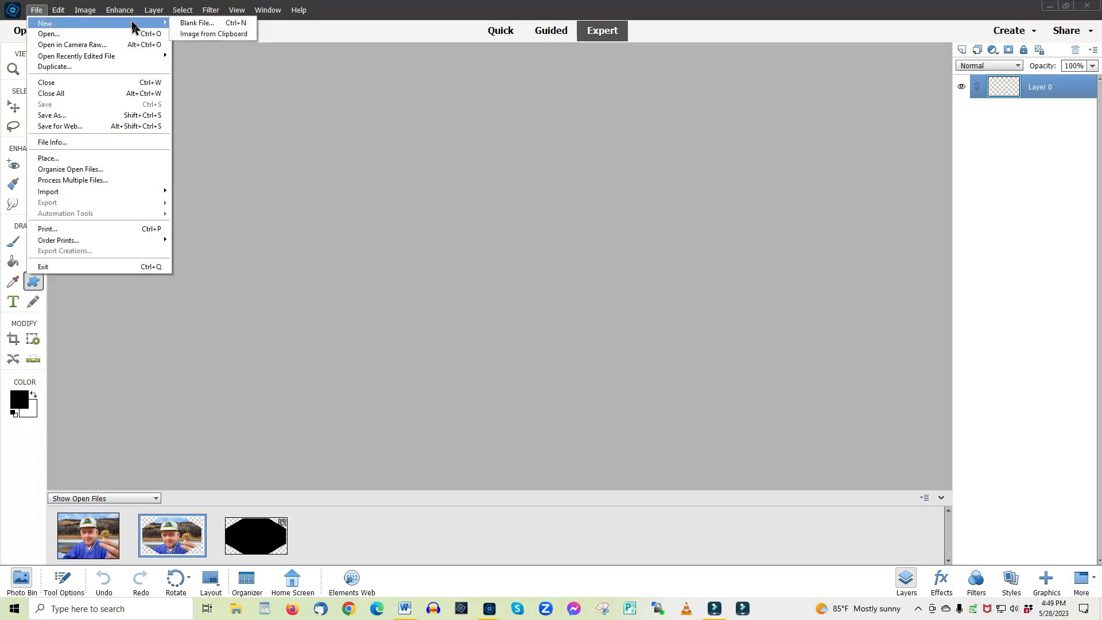
click(184, 23)
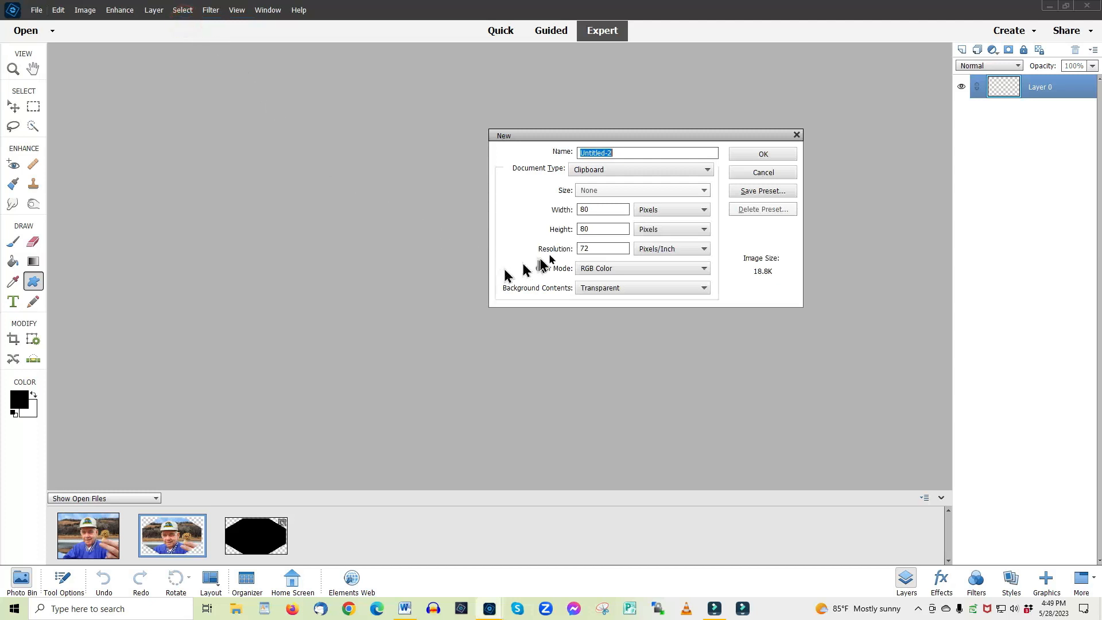
click(646, 212)
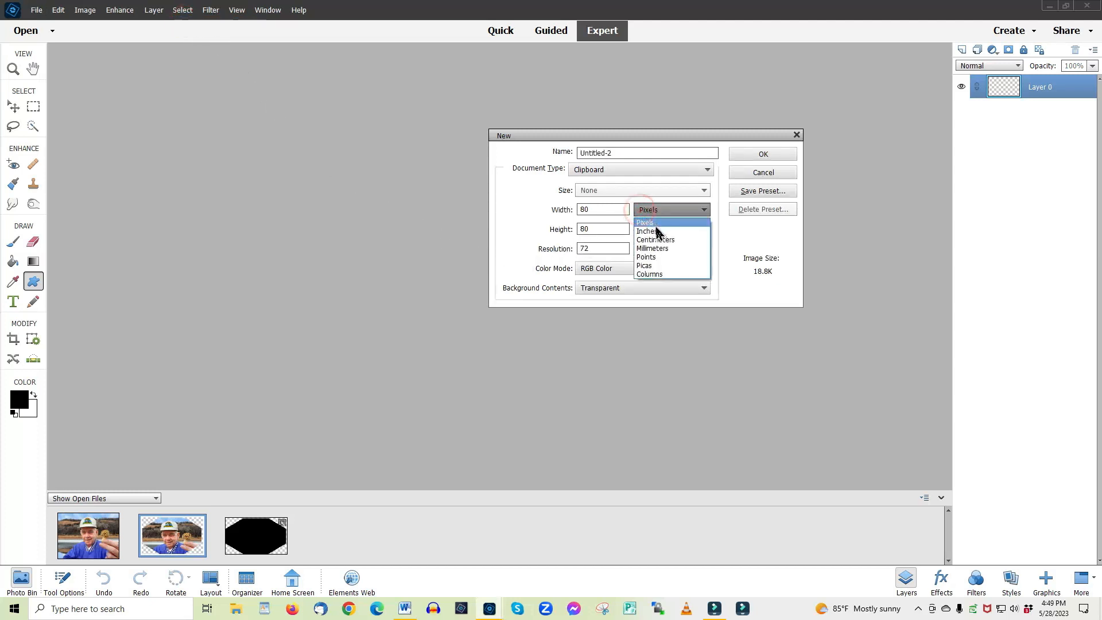
click(658, 232)
click(604, 209)
double_click(604, 210)
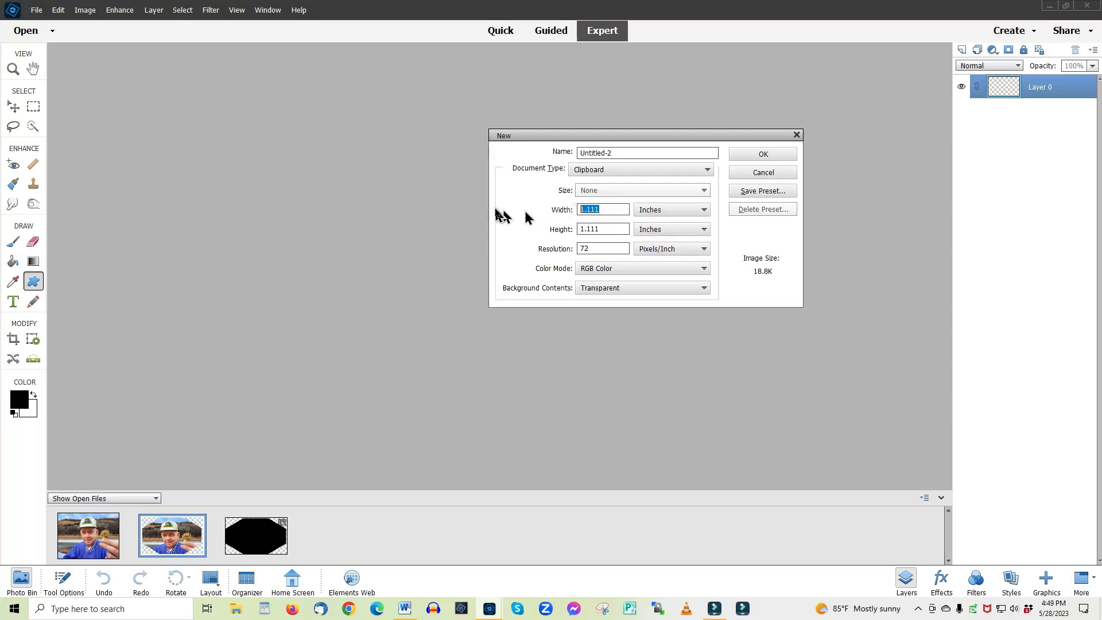
text(10)
double_click(606, 229)
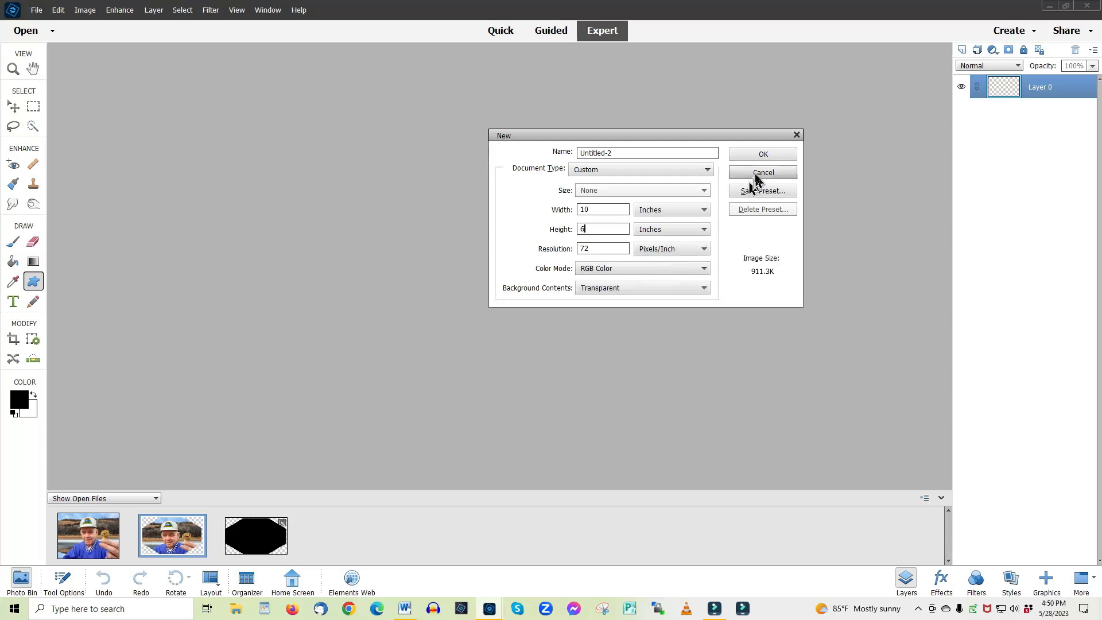
click(764, 153)
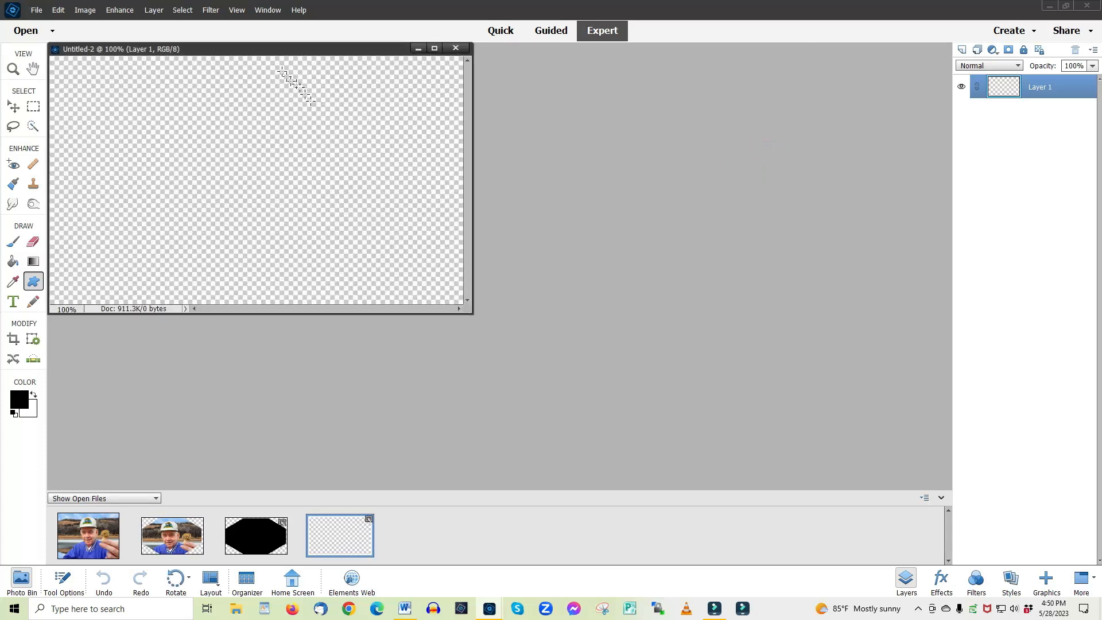
drag(263, 52, 531, 87)
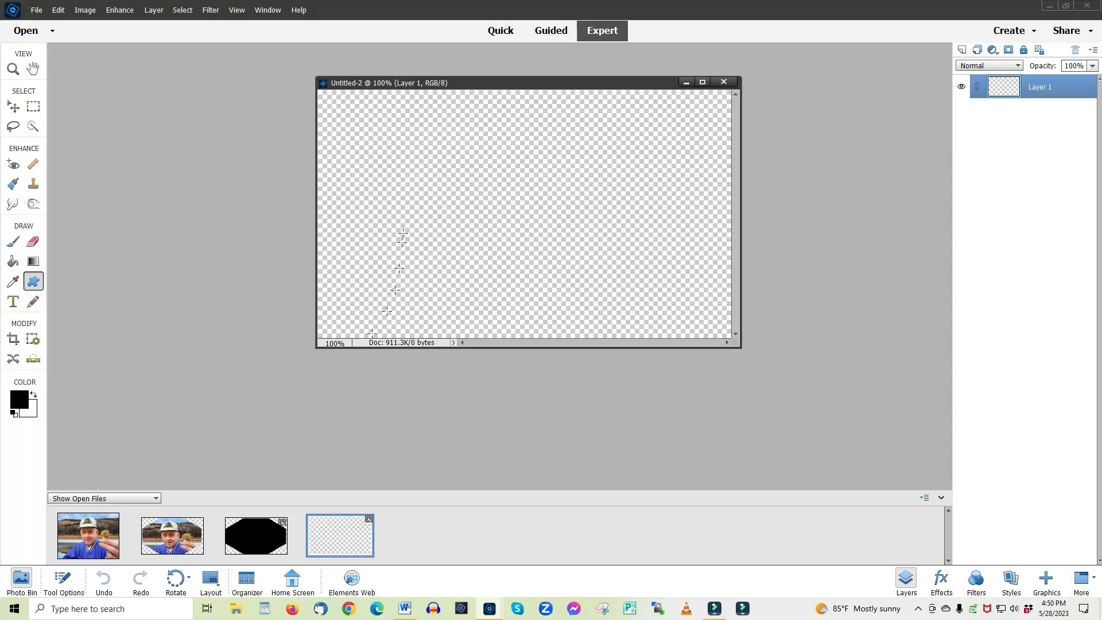
Draw a black octagon with the Sign 1 custom shape, filling almost the whole canvas
click(35, 282)
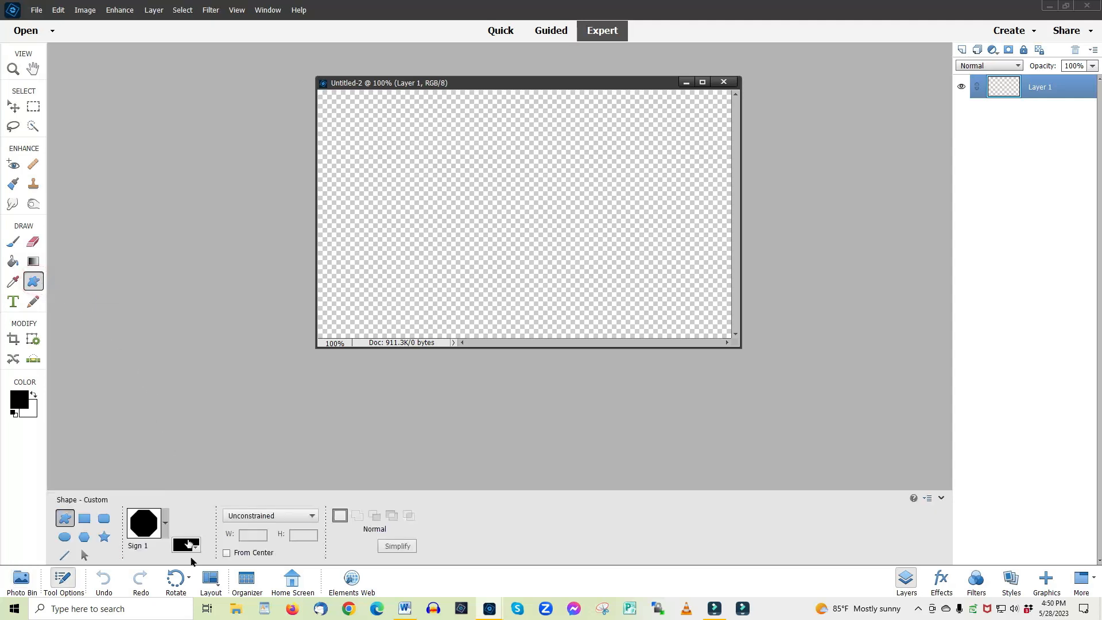
click(165, 526)
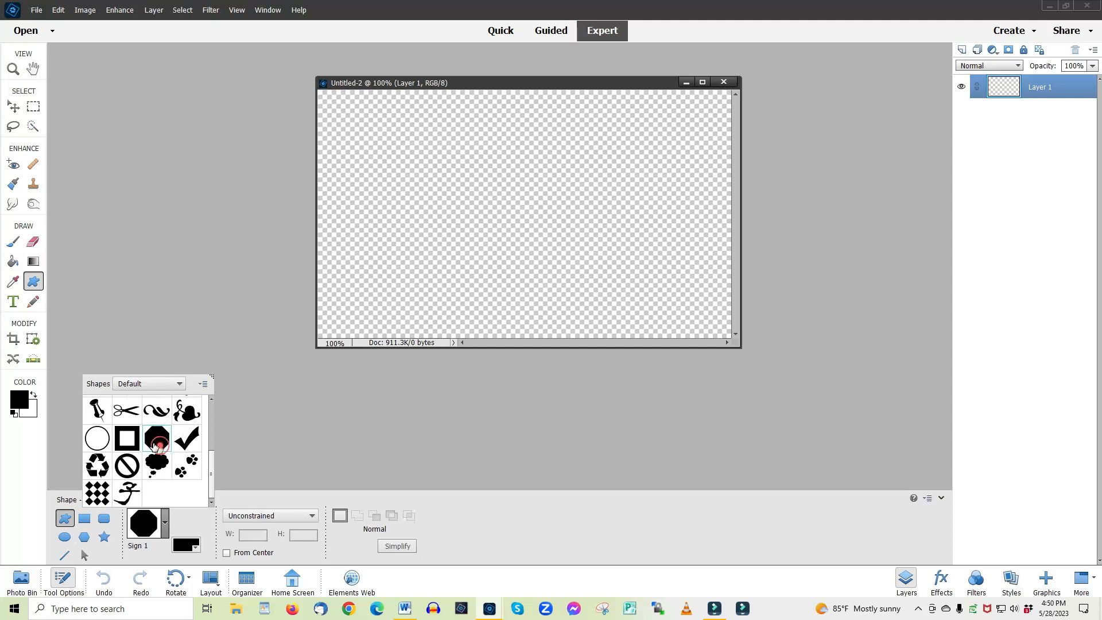
click(197, 340)
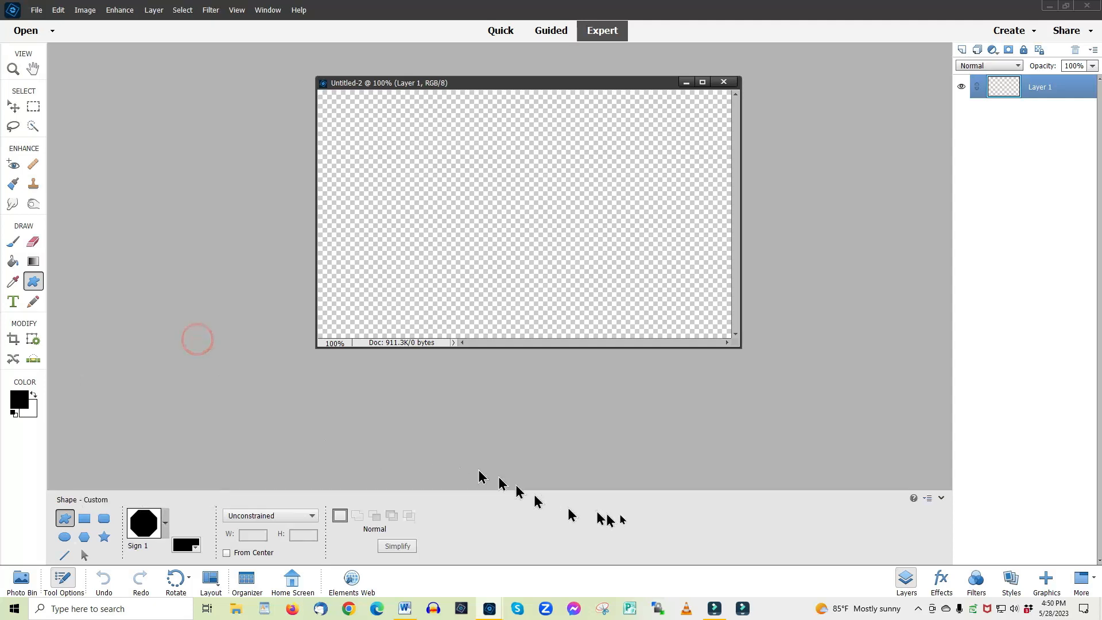
click(1047, 581)
click(1066, 51)
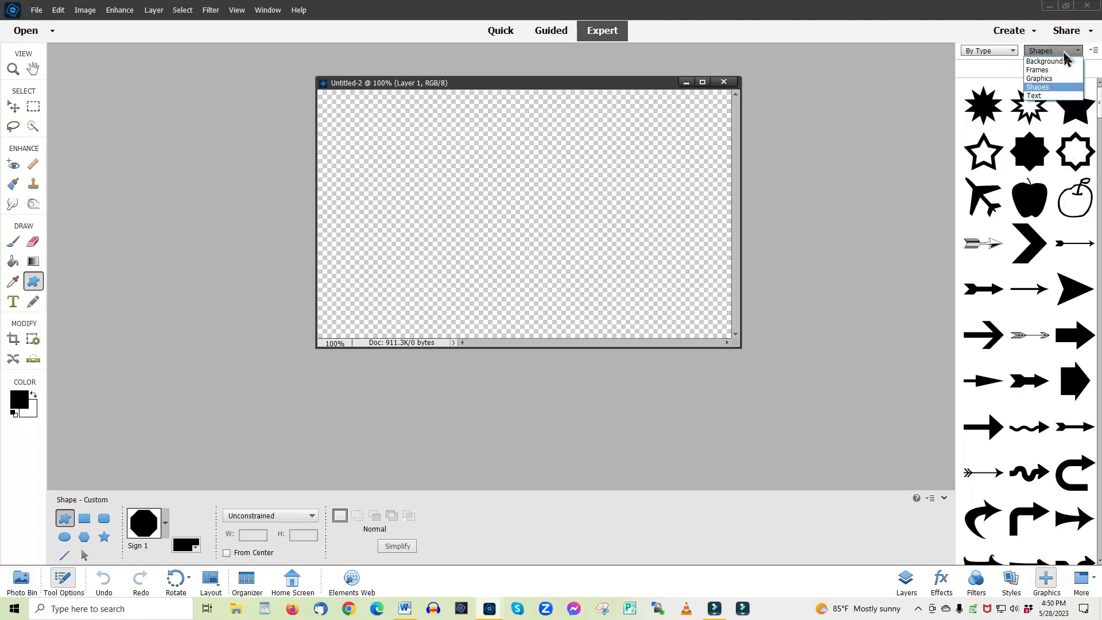
click(1071, 87)
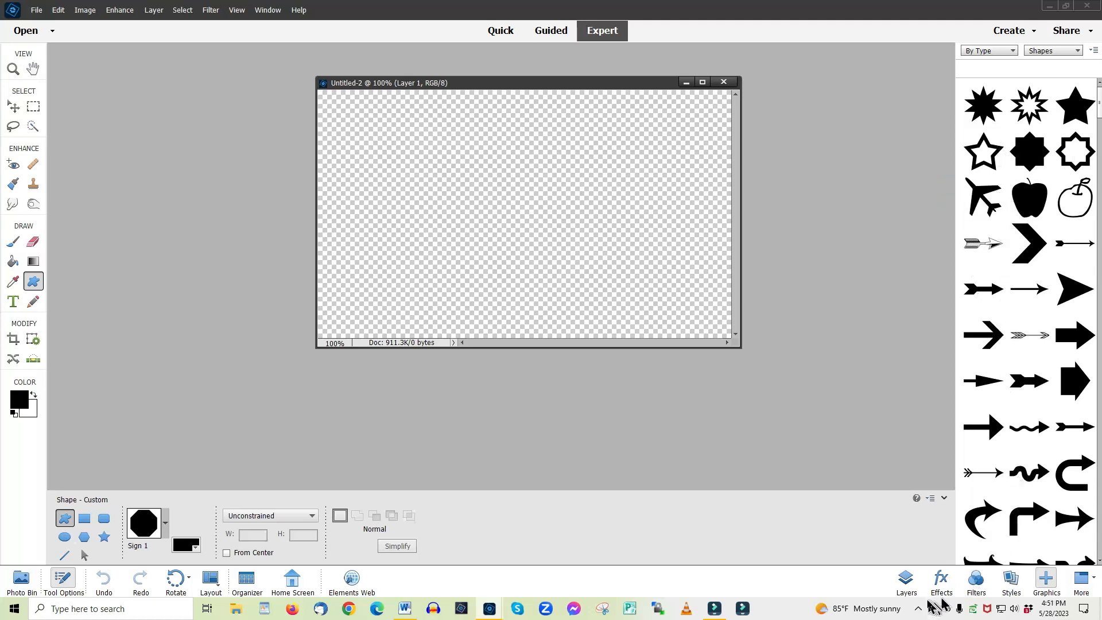
click(906, 581)
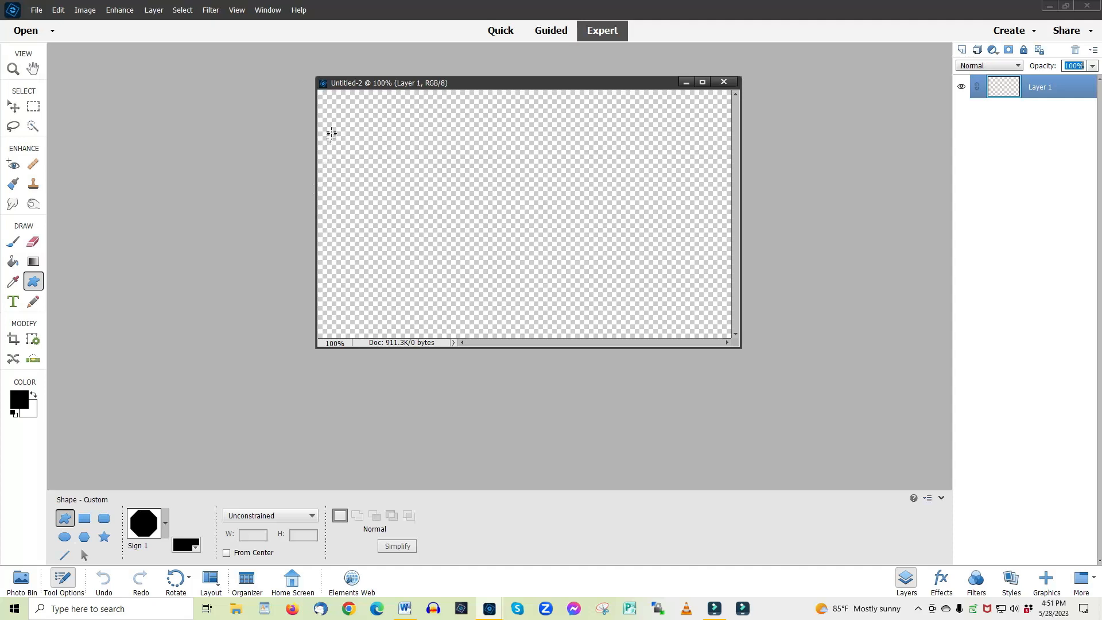
drag(324, 94, 725, 332)
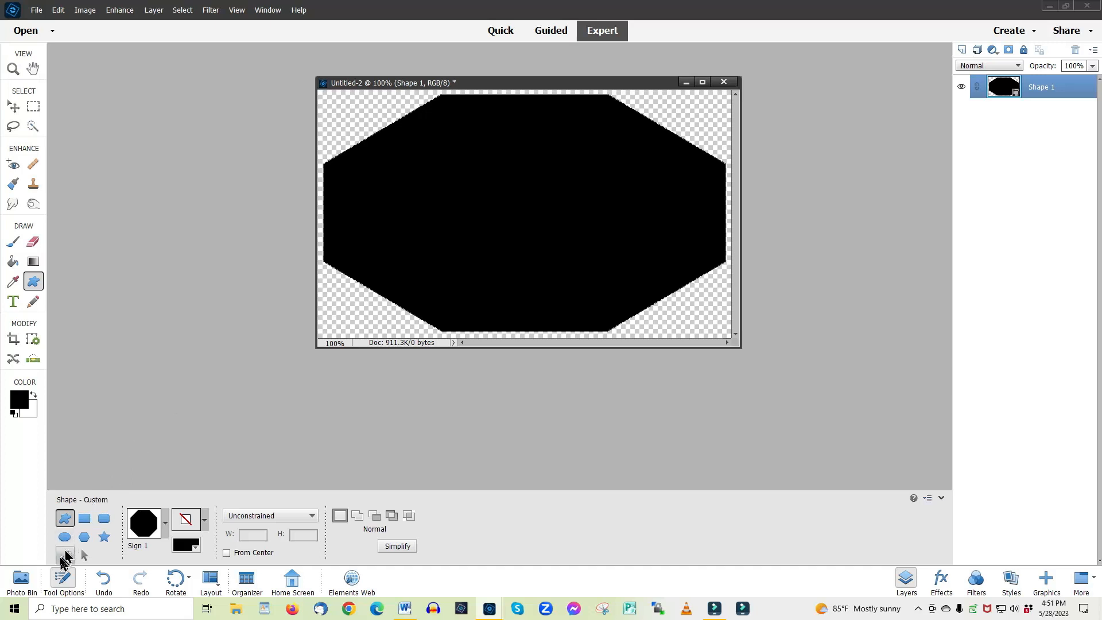
Place the open scenic photo of the man holding a mushroom onto the octagon document as a new layer
click(29, 584)
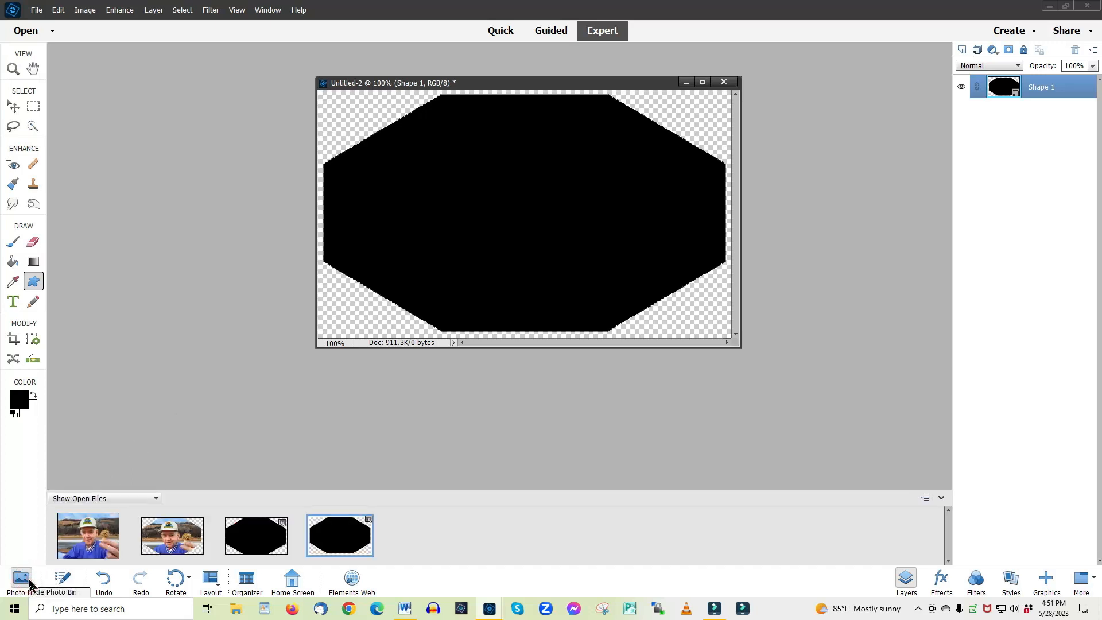
click(89, 543)
drag(104, 535, 556, 217)
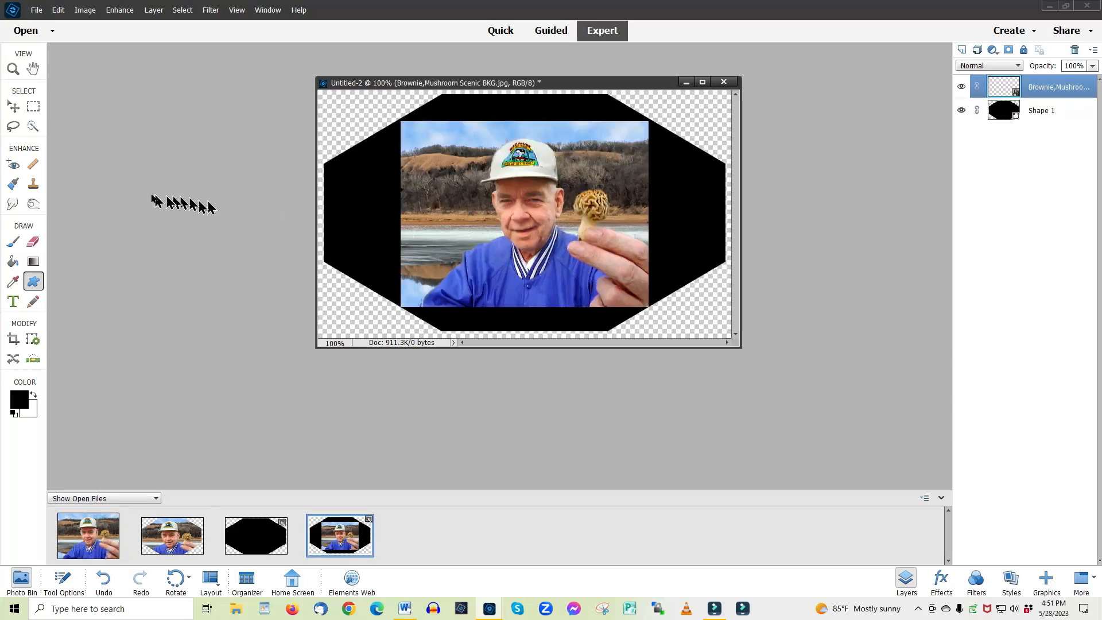
Scale the photo proportionally to about 186% and move it so that it covers the whole octagon
click(10, 109)
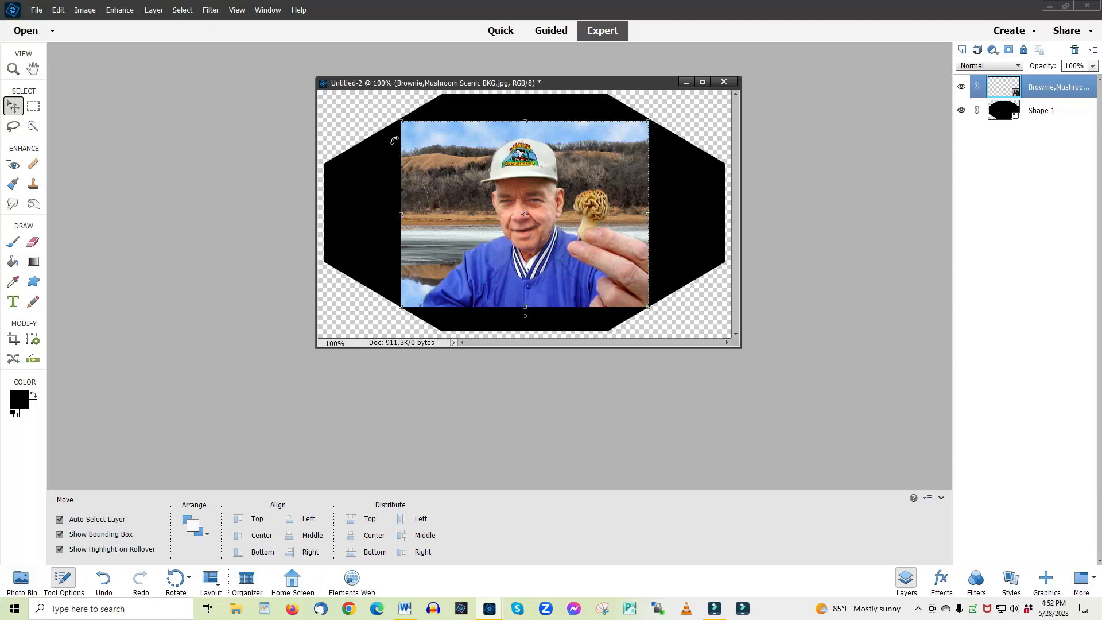
drag(400, 122, 258, 52)
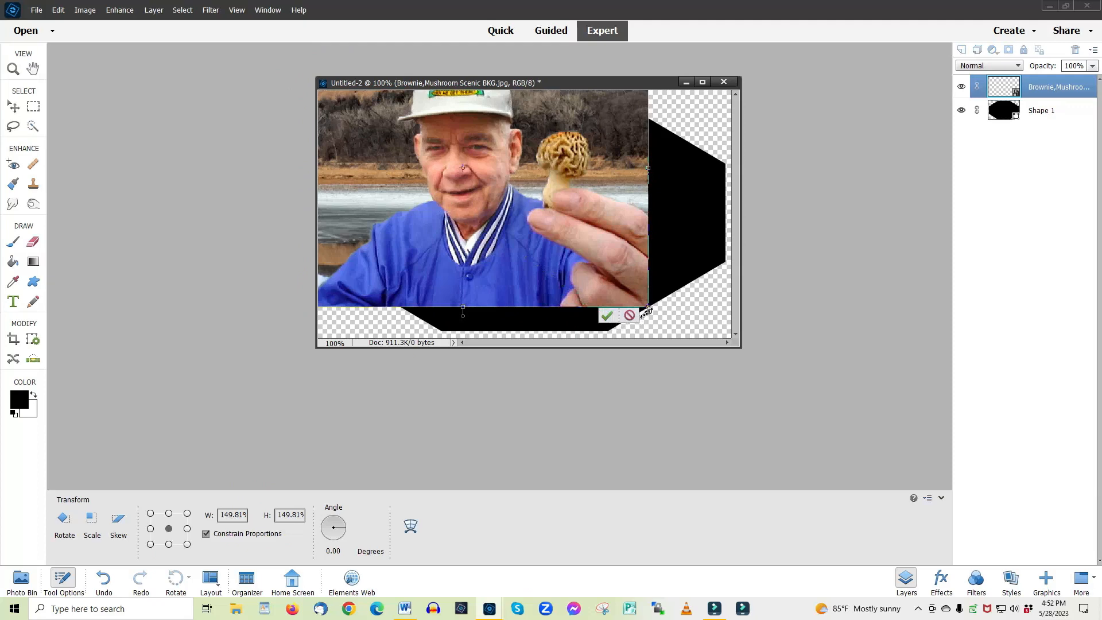
drag(649, 307, 740, 364)
drag(567, 219, 566, 251)
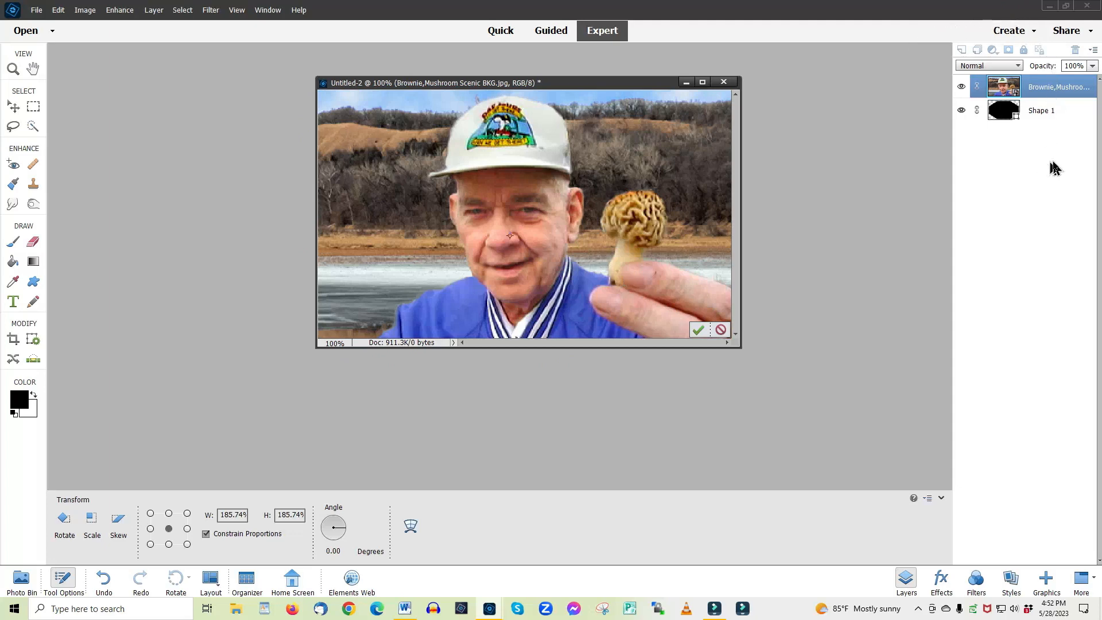
Lower the photo layer's opacity to 61%
drag(1061, 118, 1061, 79)
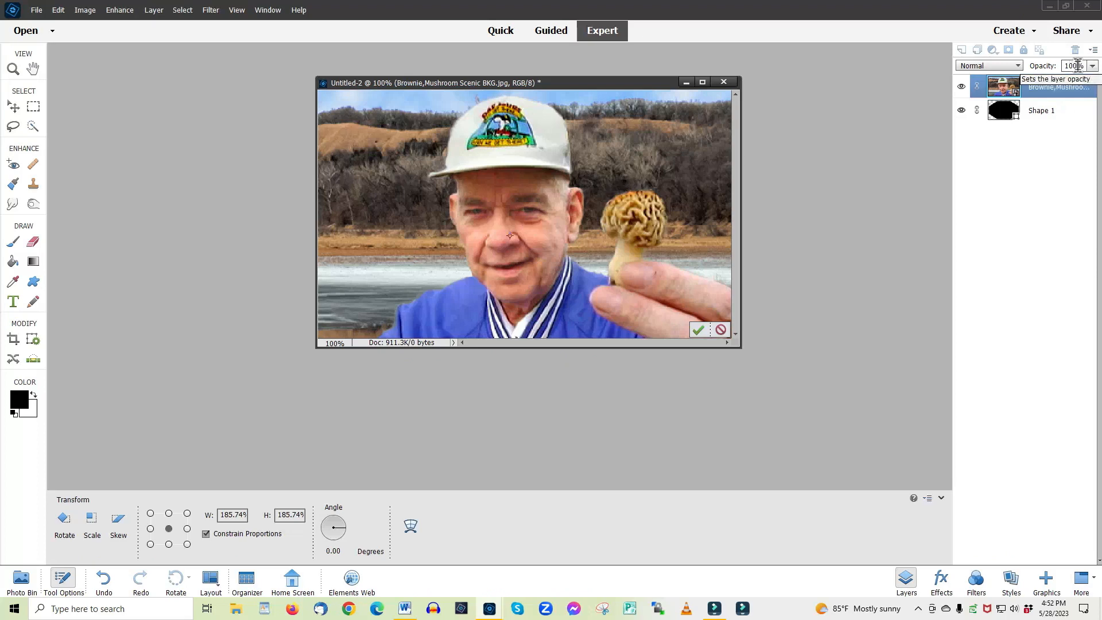
click(1080, 66)
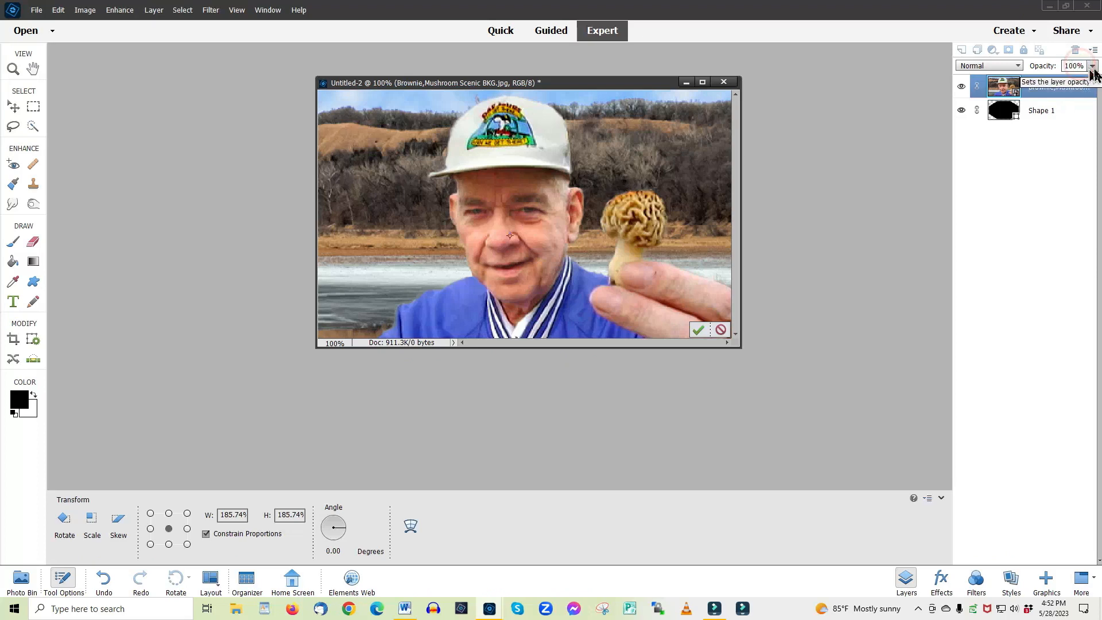
click(1094, 66)
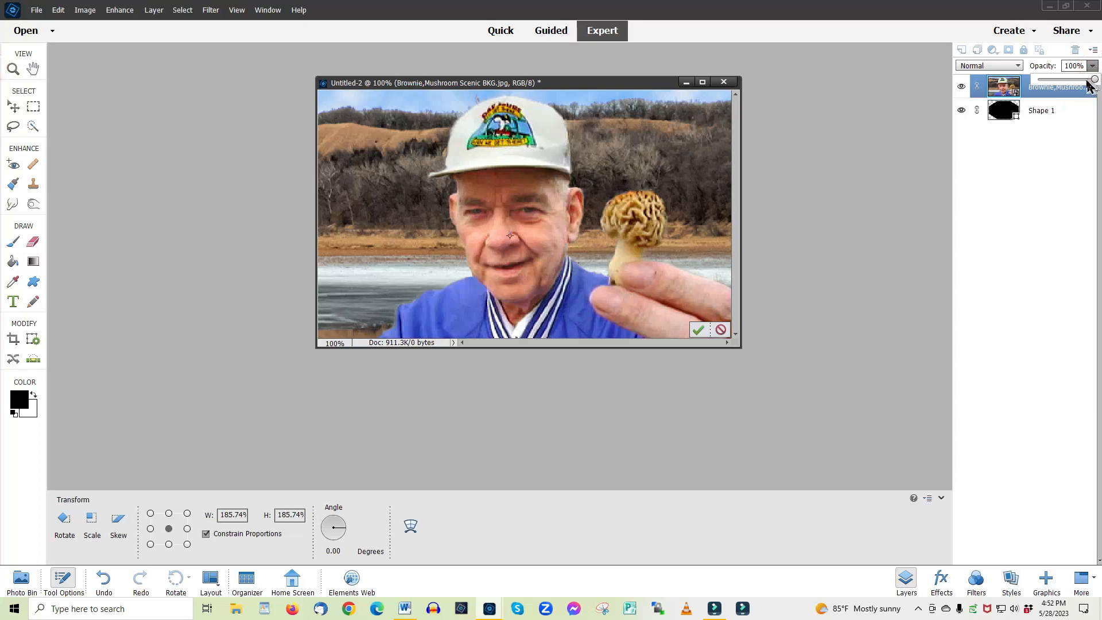
click(1082, 85)
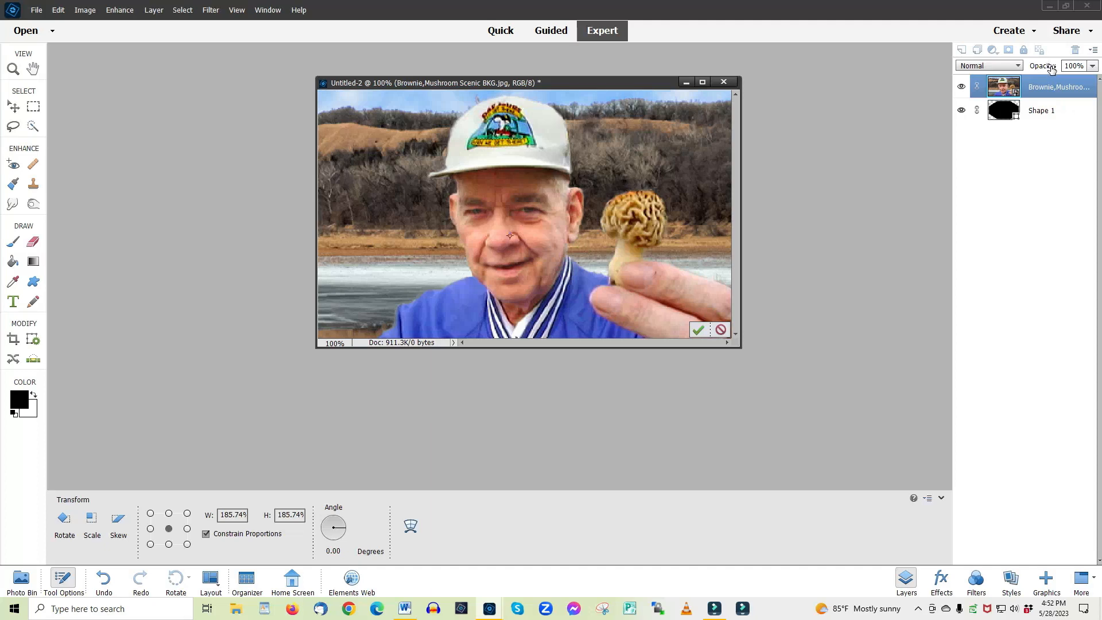
drag(1051, 68, 1030, 69)
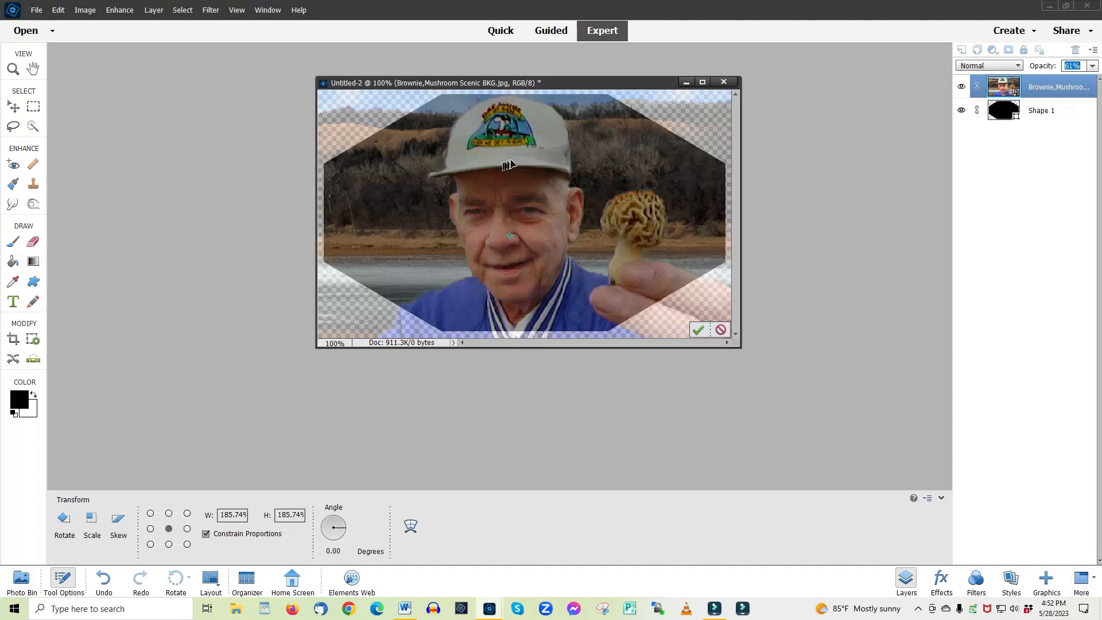
Shift the photo slightly down within the octagon, restore its opacity to 100% and commit the transform
mouse_move(513, 163)
mouse_down()
mouse_move(481, 181)
mouse_move(515, 173)
mouse_up()
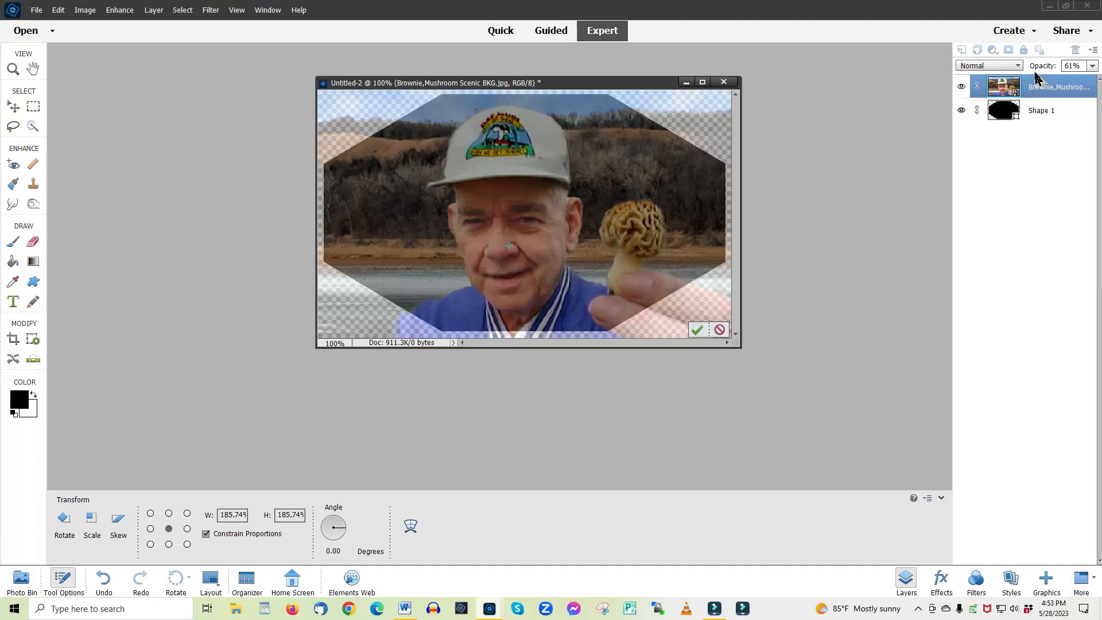
drag(1035, 67, 1086, 67)
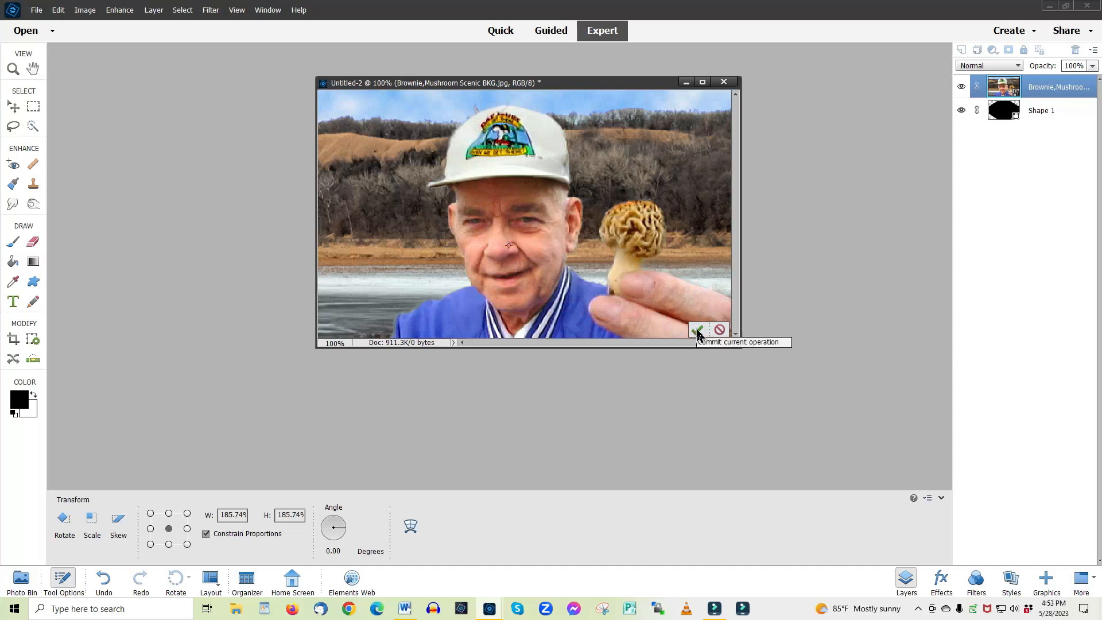
click(698, 331)
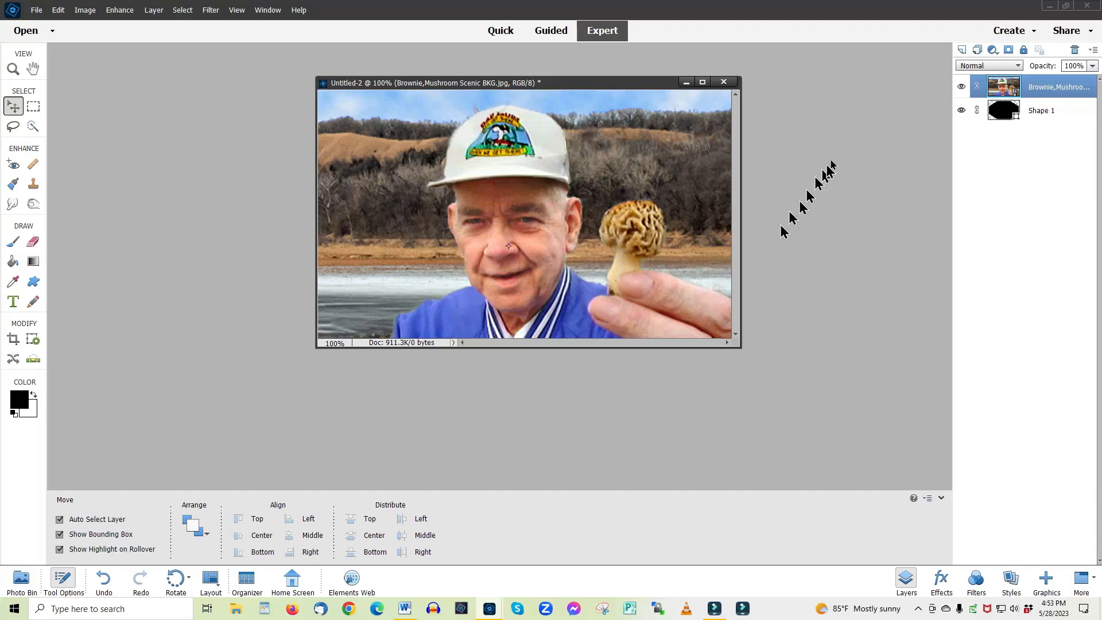
Create a clipping mask that clips the photo layer to the octagon shape layer
mouse_move(1055, 86)
mouse_down()
mouse_move(1039, 172)
mouse_move(1059, 139)
mouse_move(1064, 109)
mouse_move(1052, 89)
mouse_up()
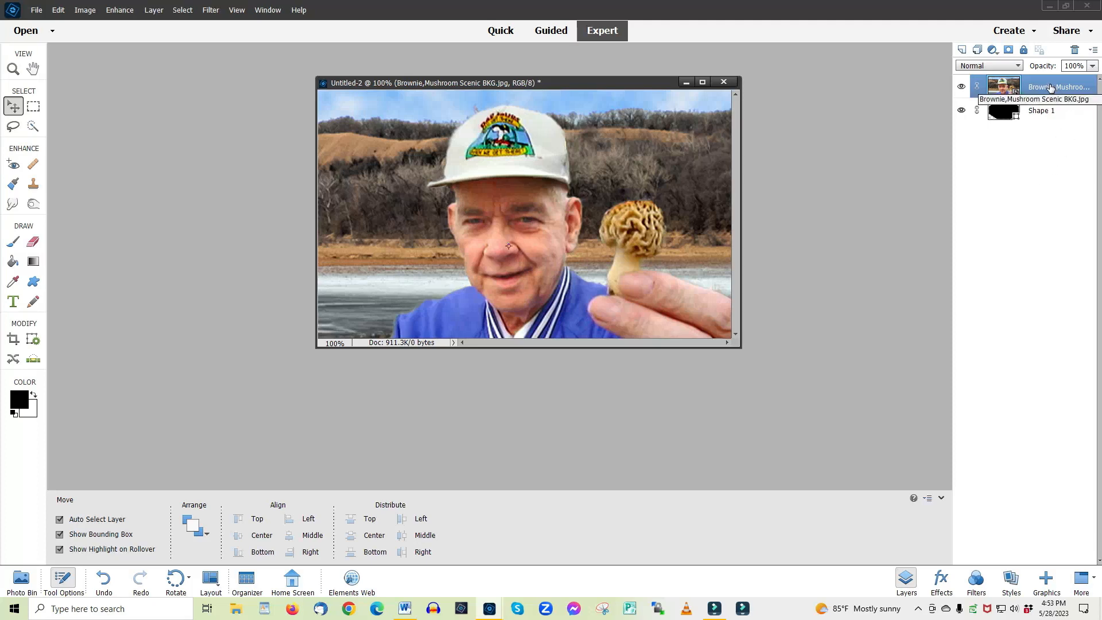
right_click(1051, 88)
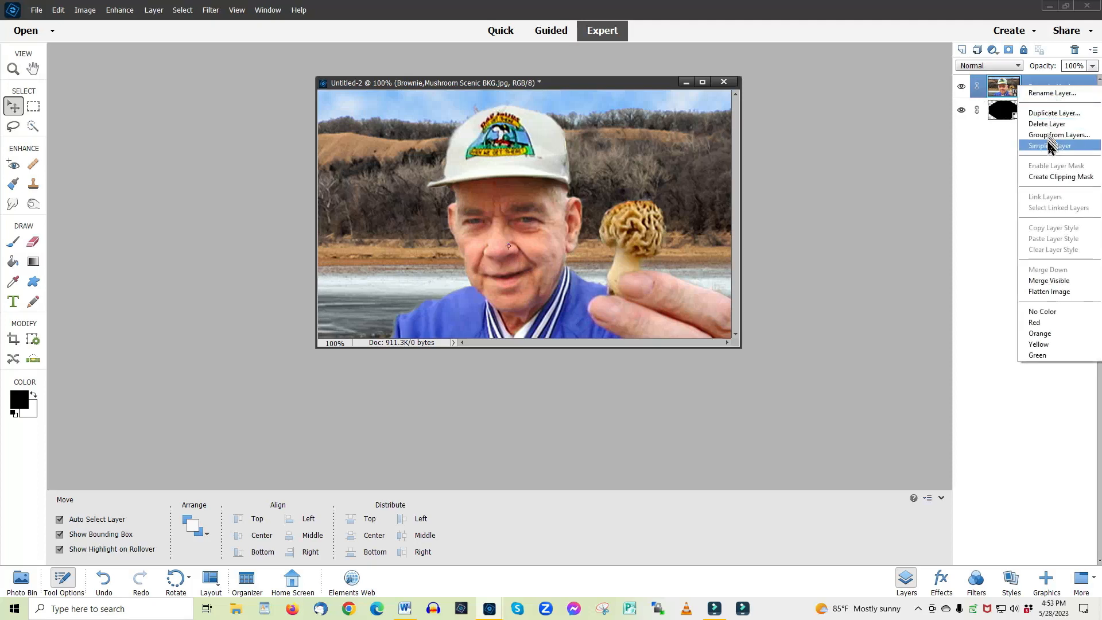
click(1037, 178)
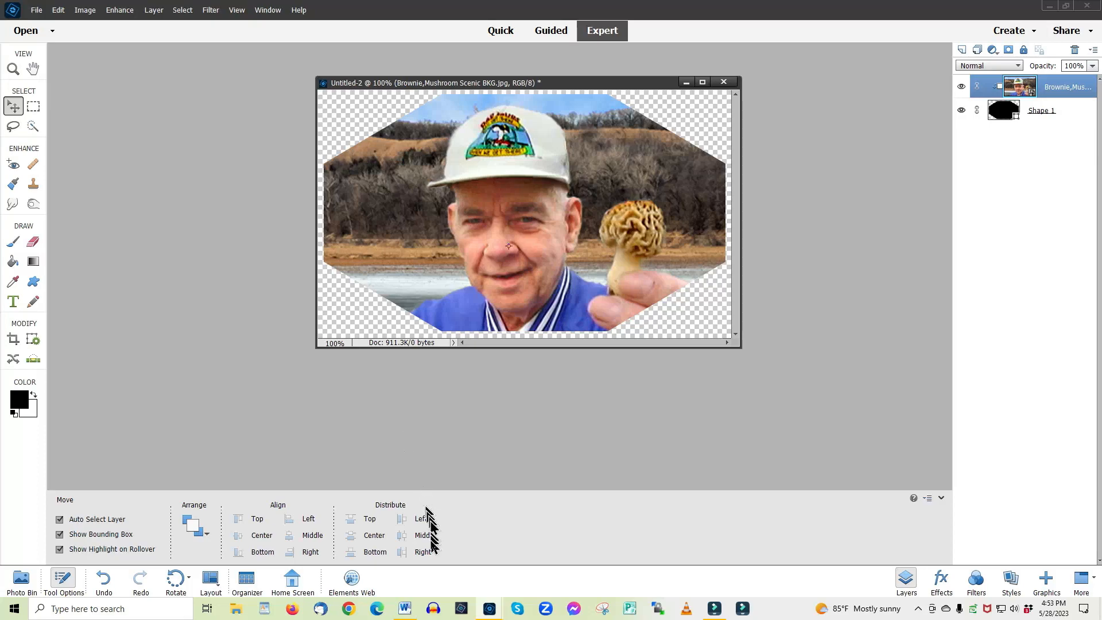
Switch to the Word document and set the text wrapping of the mushroom photo graphic to Tight
mouse_move(401, 613)
click(405, 587)
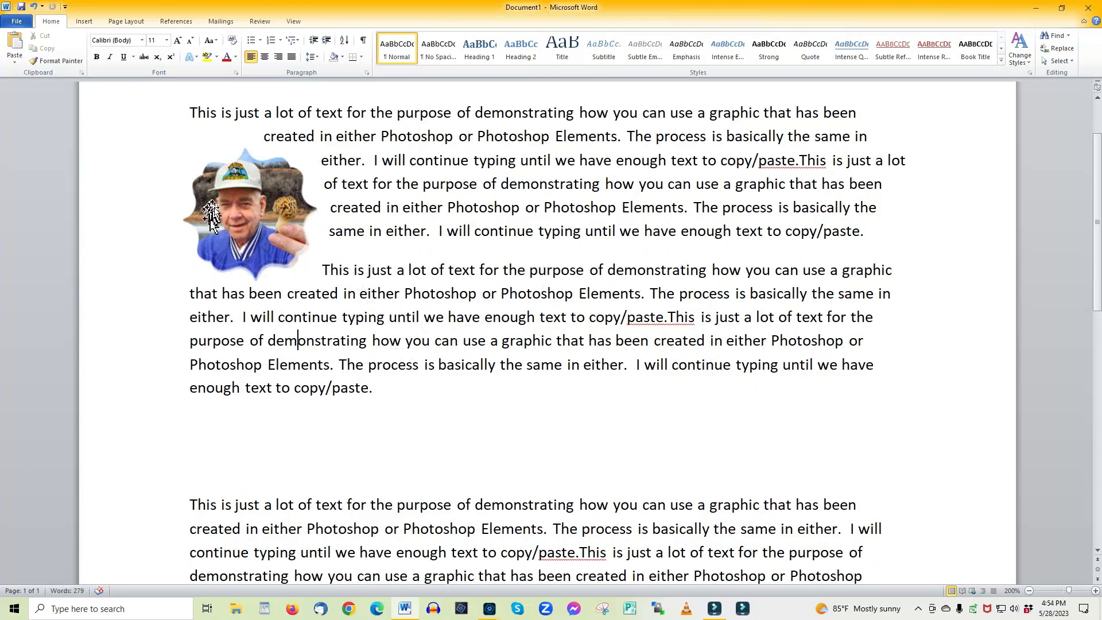
click(234, 223)
right_click(235, 223)
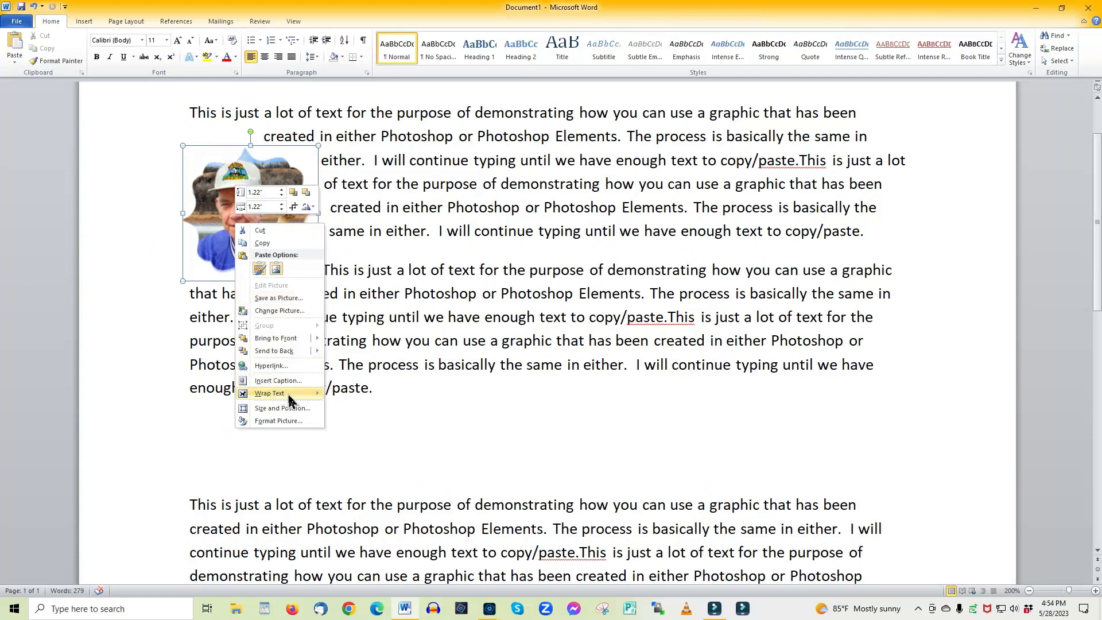
mouse_move(293, 399)
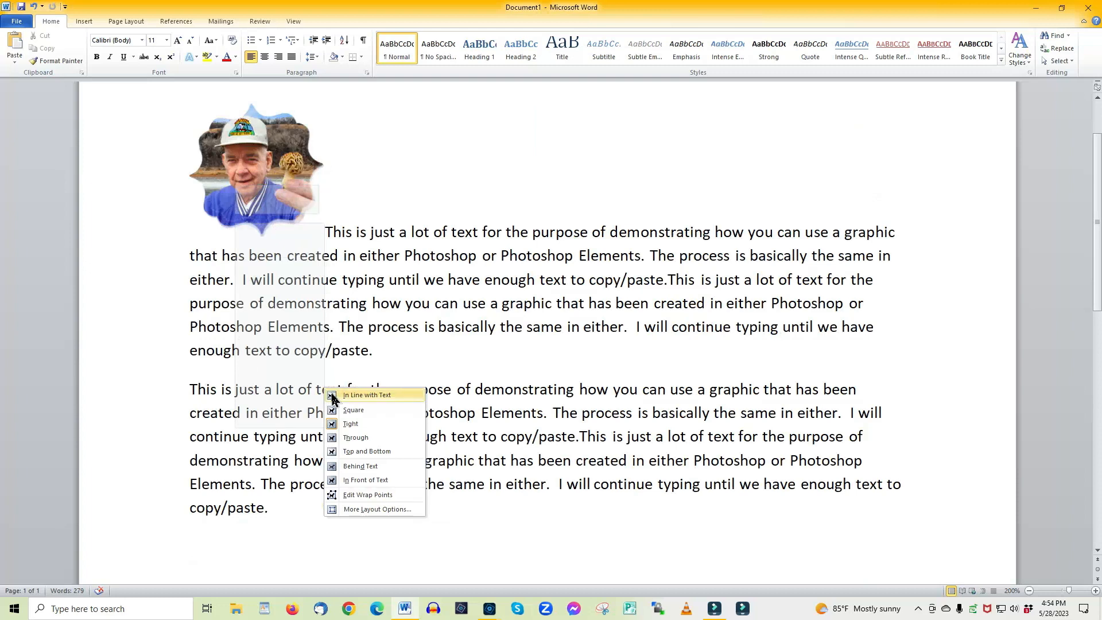
click(352, 424)
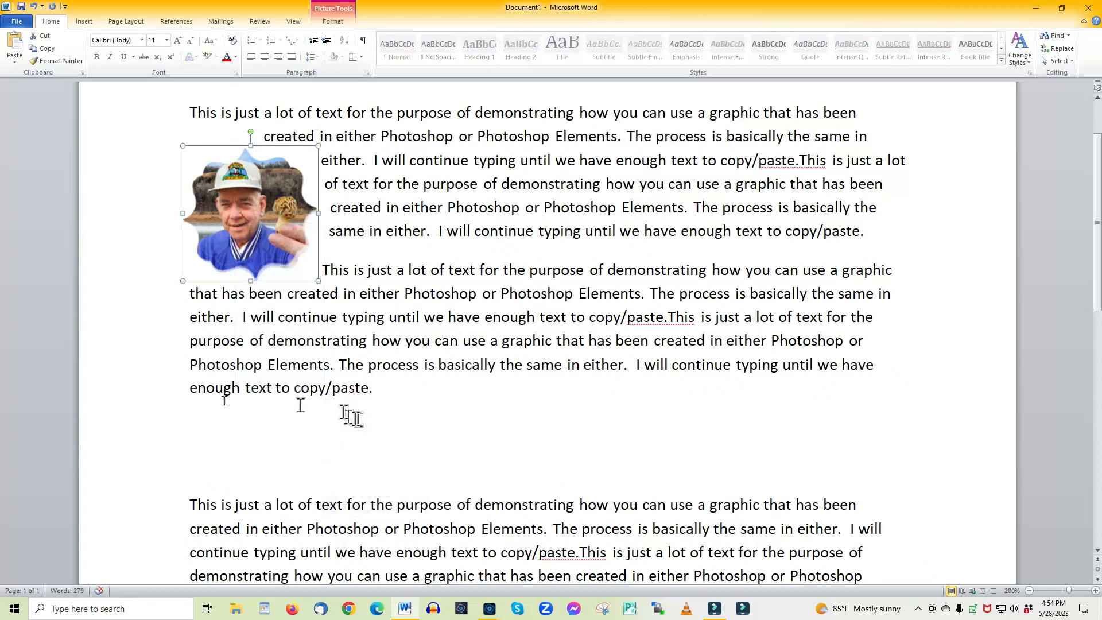
click(105, 366)
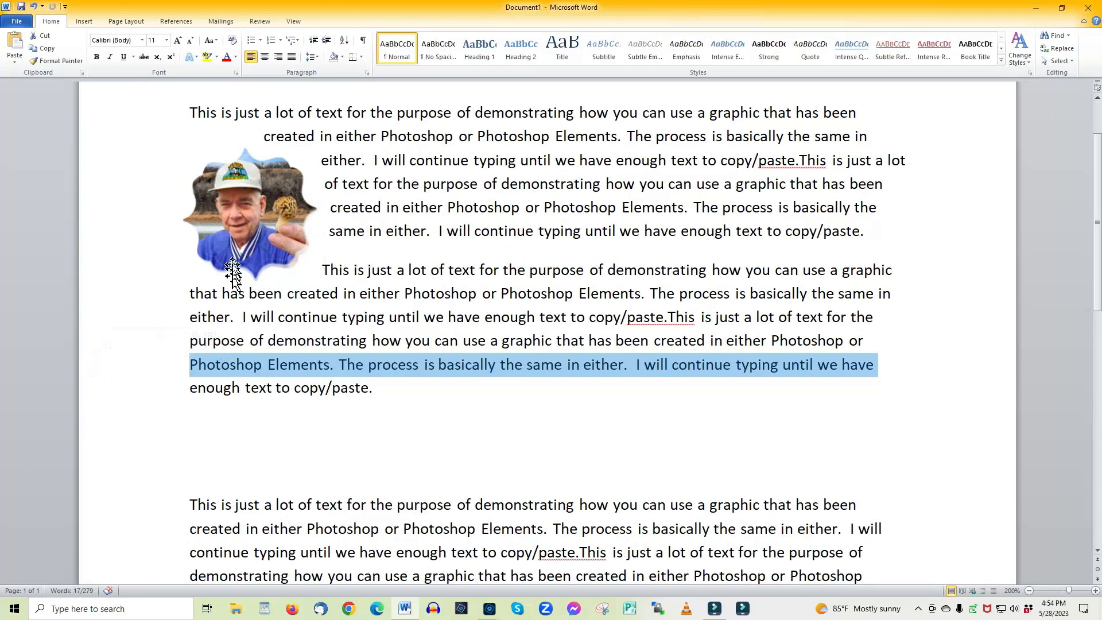
Move the graphic in among the lines of both paragraphs and back to the left margin beside the first paragraph, and deselect it
click(243, 222)
drag(243, 222, 349, 287)
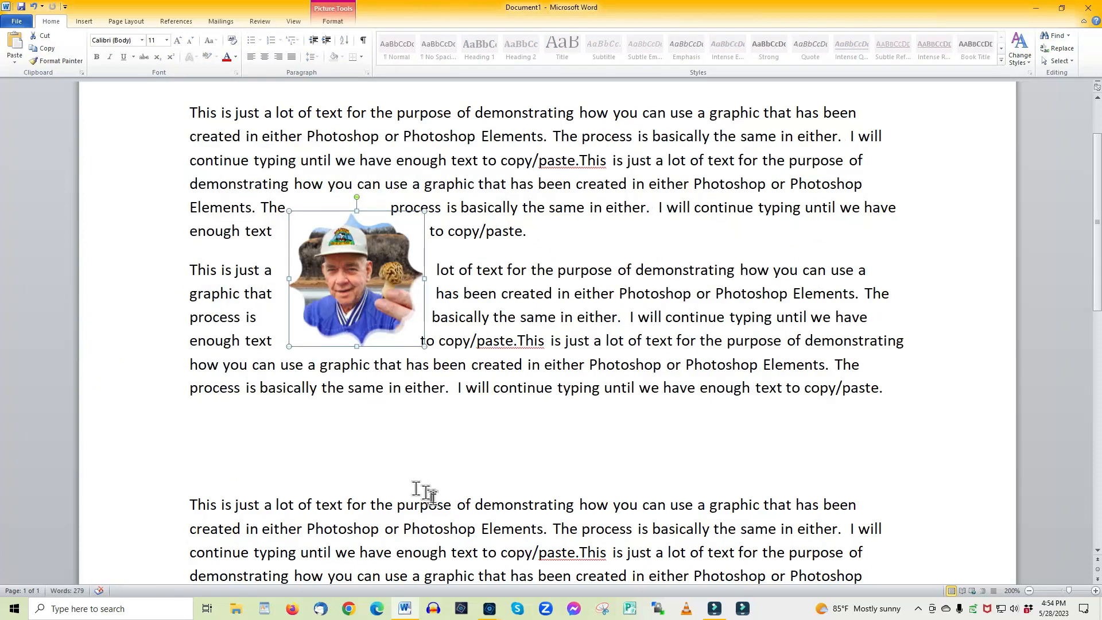
drag(359, 295, 262, 223)
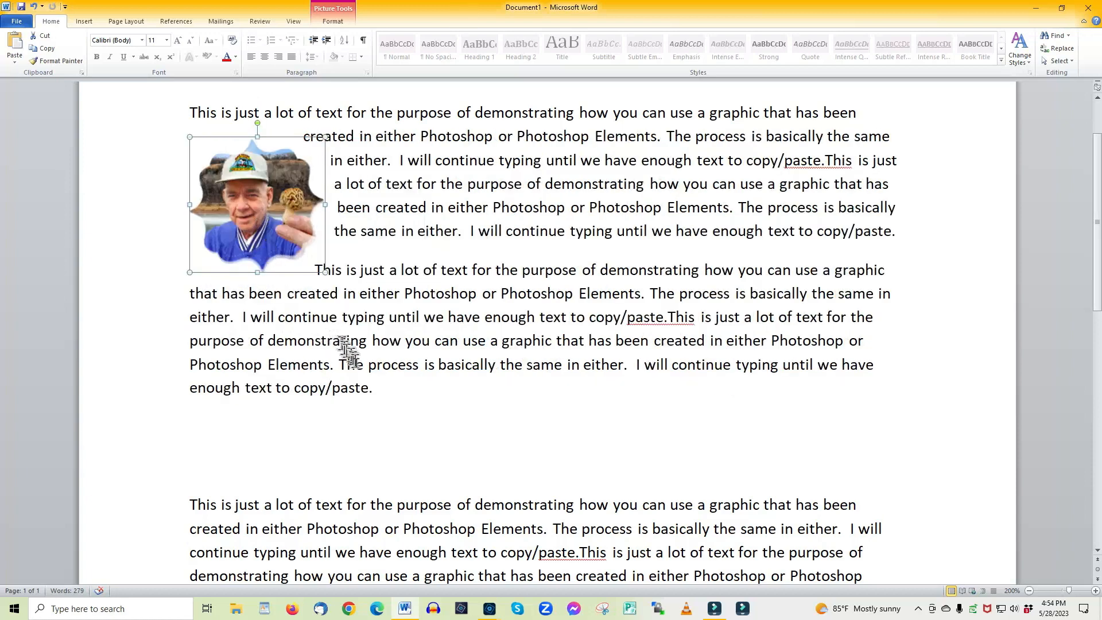
click(119, 389)
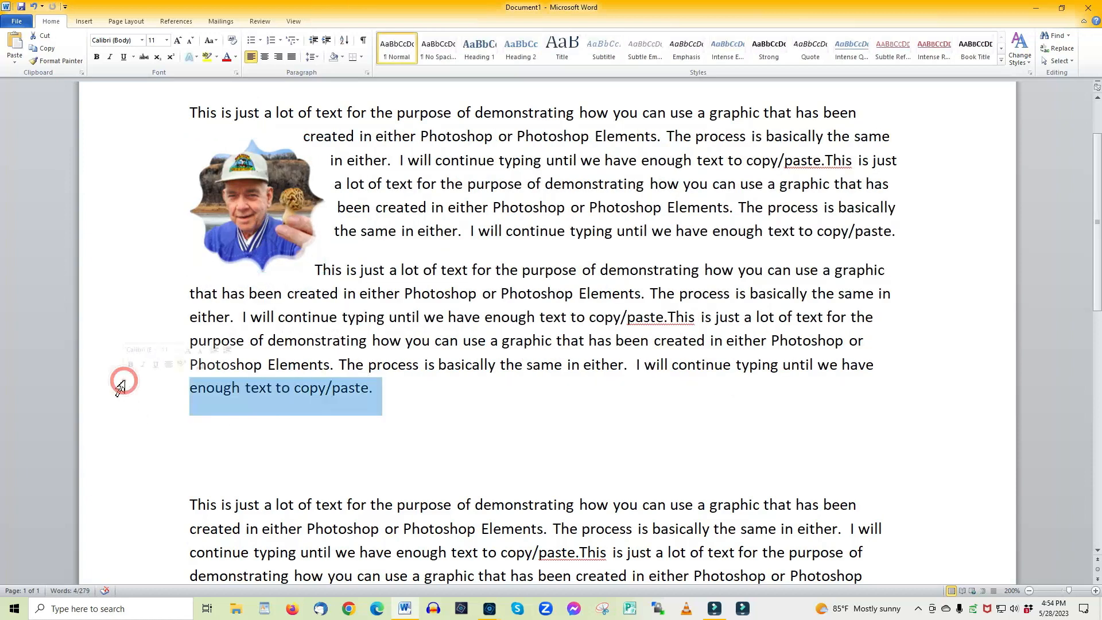